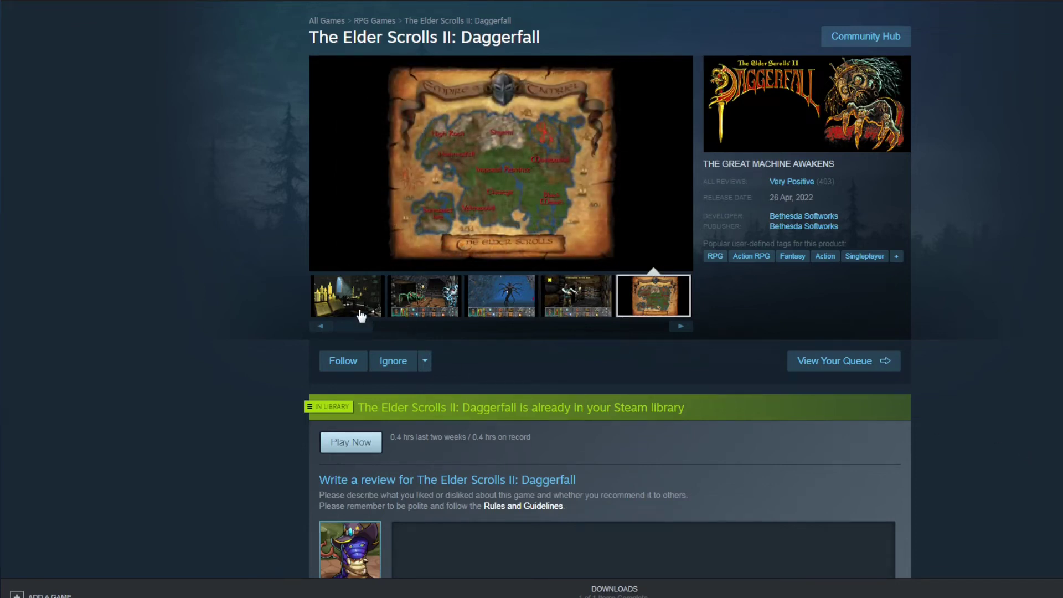
View another Daggerfall screenshot in the Steam store page gallery
left_click(362, 315)
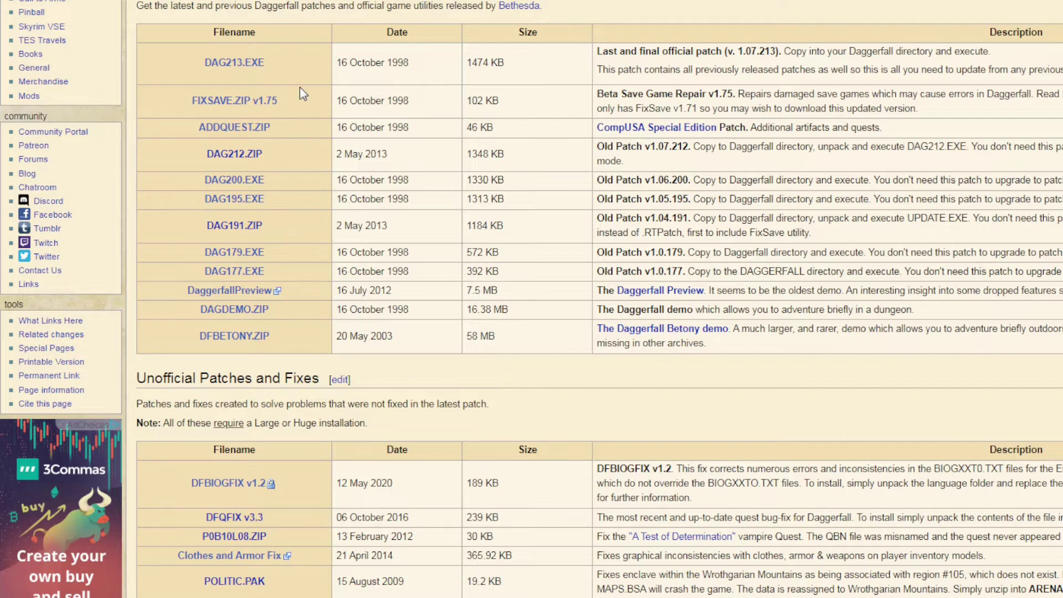
Open the DAG213.EXE download page from the UESP Official Patches and Utilities list
scroll(306, 116, "up", 1)
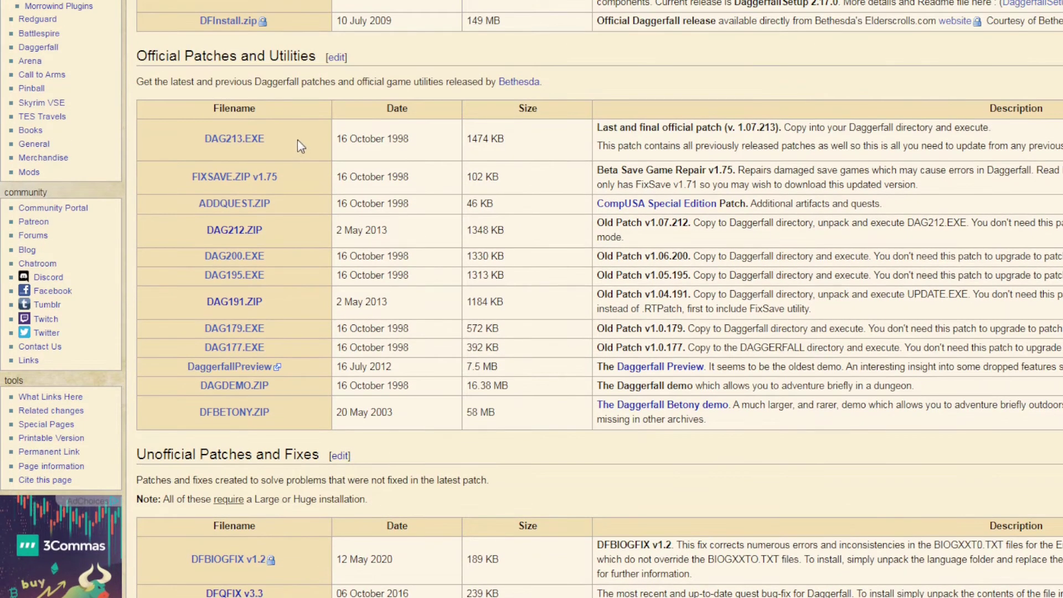
left_click_drag(267, 138, 176, 153)
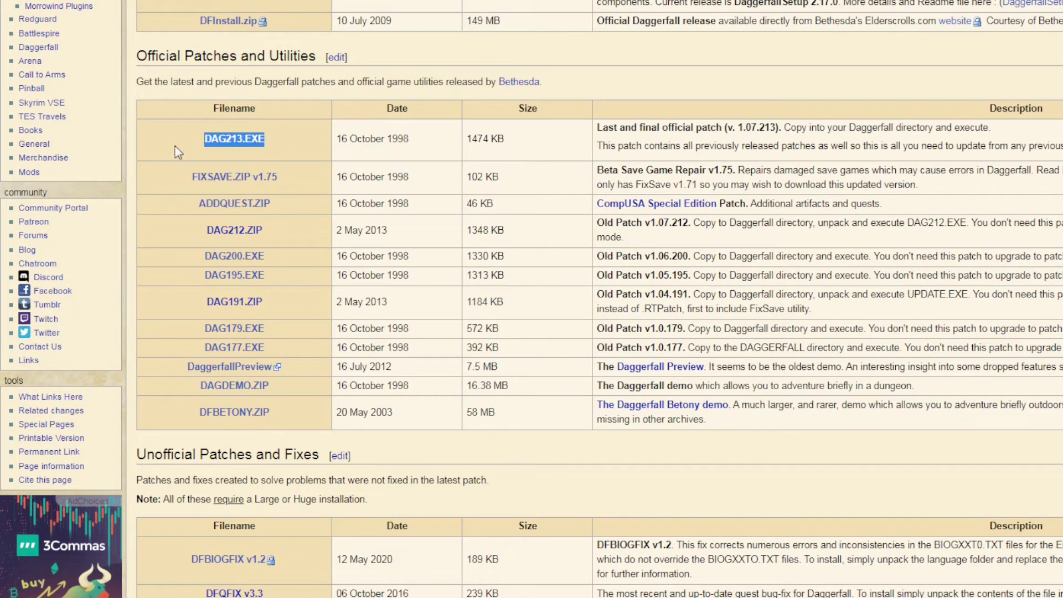
left_click(198, 154)
left_click(249, 141)
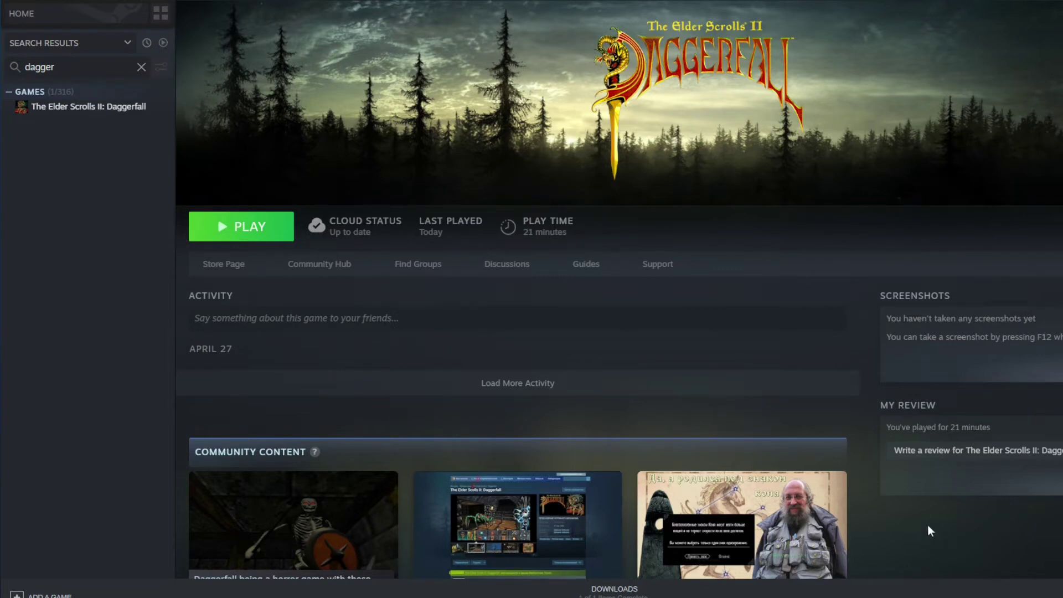
Browse The Elder Scrolls II: Daggerfall's local files through the library entry's Manage menu
right_click(124, 108)
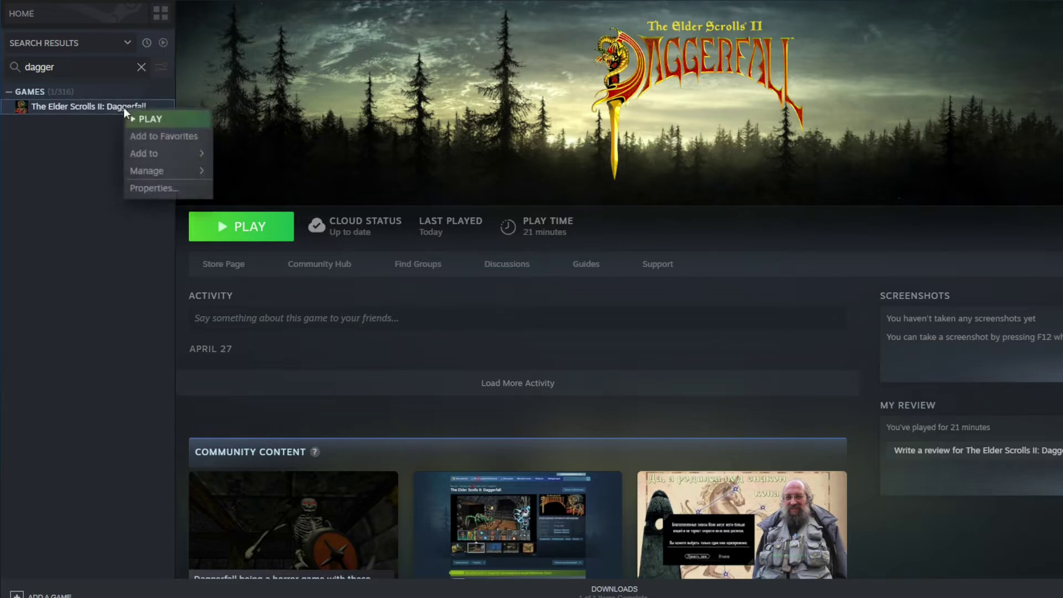
mouse_move(174, 173)
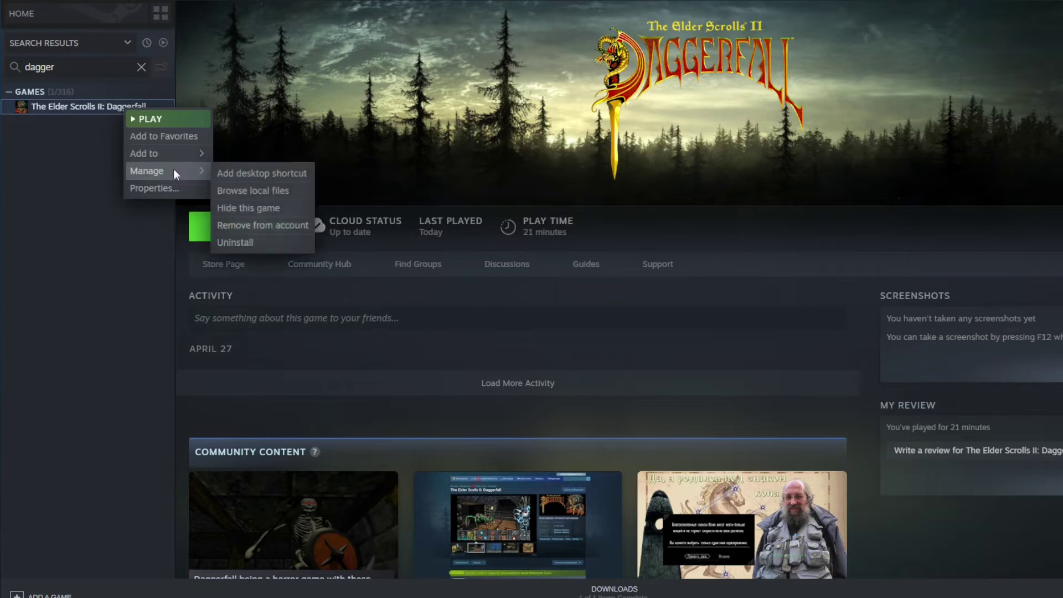
left_click(273, 192)
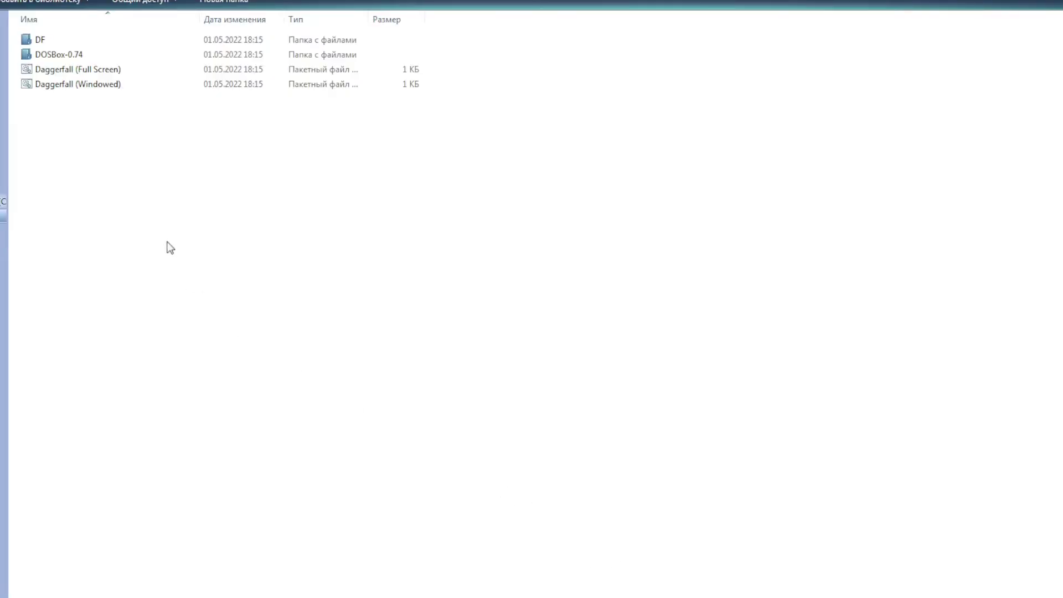
Confirm the dag213 patch file is in DF\DAGGER, then return to the install folder
left_click(65, 38)
double_click(66, 38)
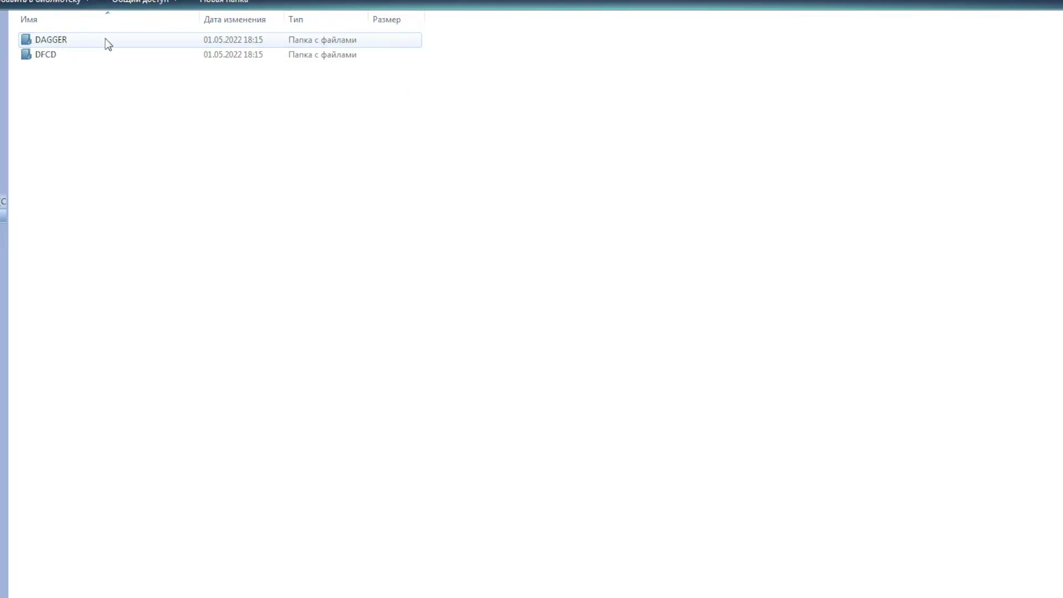
left_click(104, 39)
double_click(105, 40)
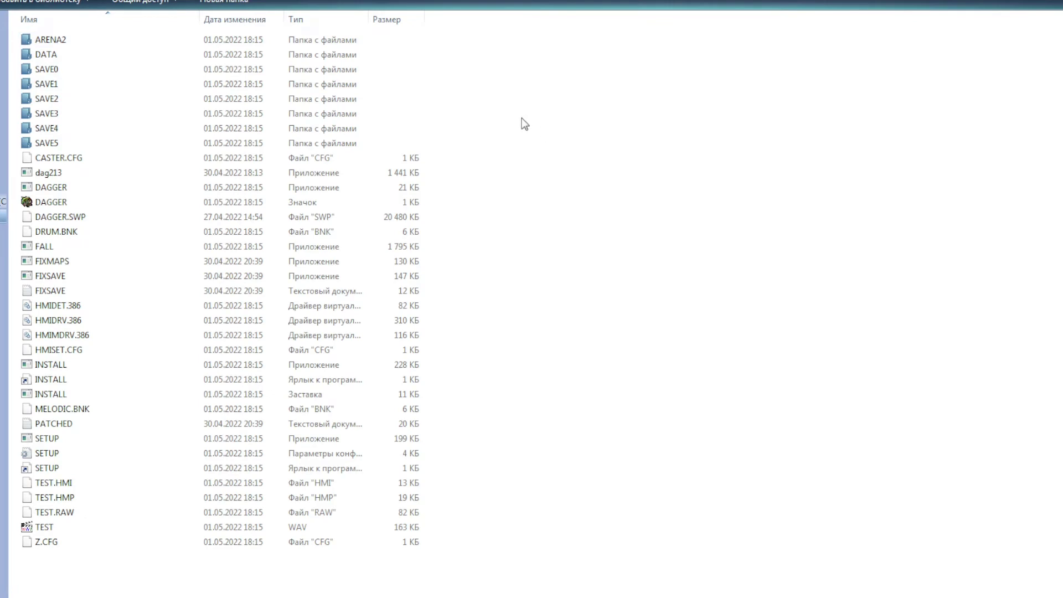
left_click(72, 173)
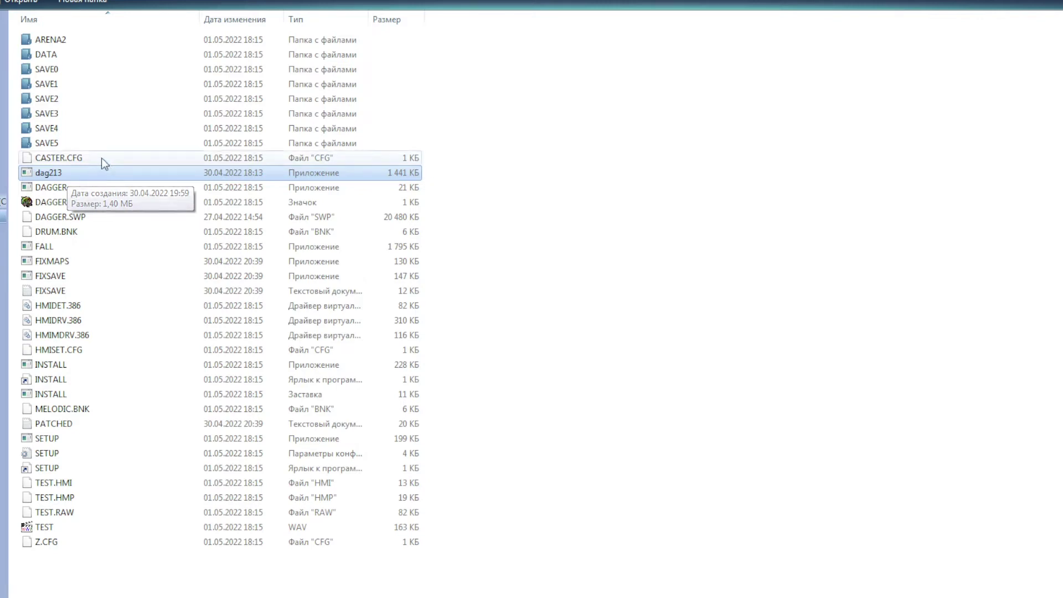
key("BackSpace")
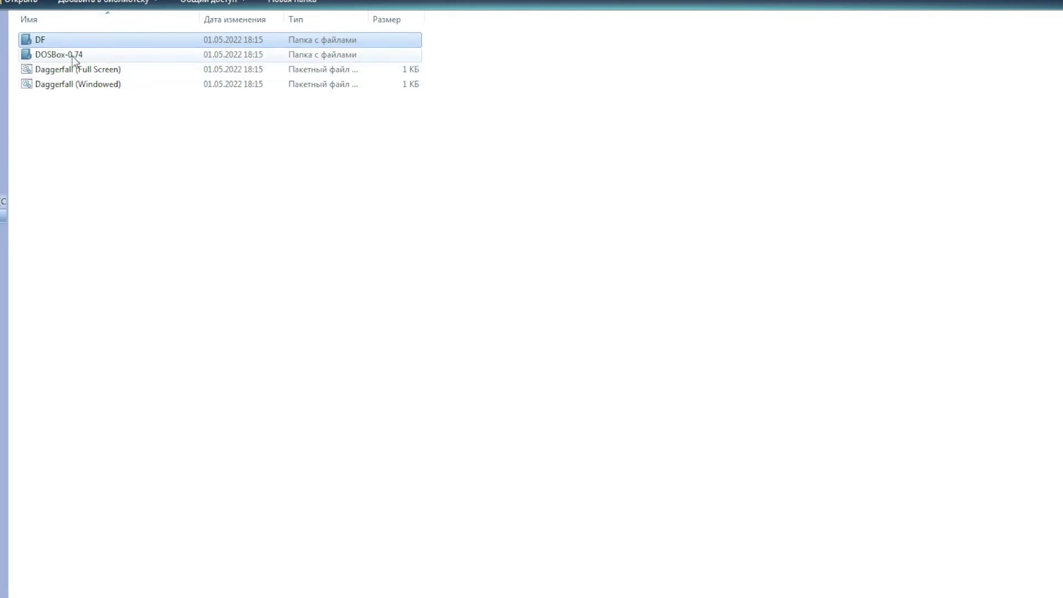
Launch DOSBox.exe from the DOSBox-0.74 folder
left_click(57, 57)
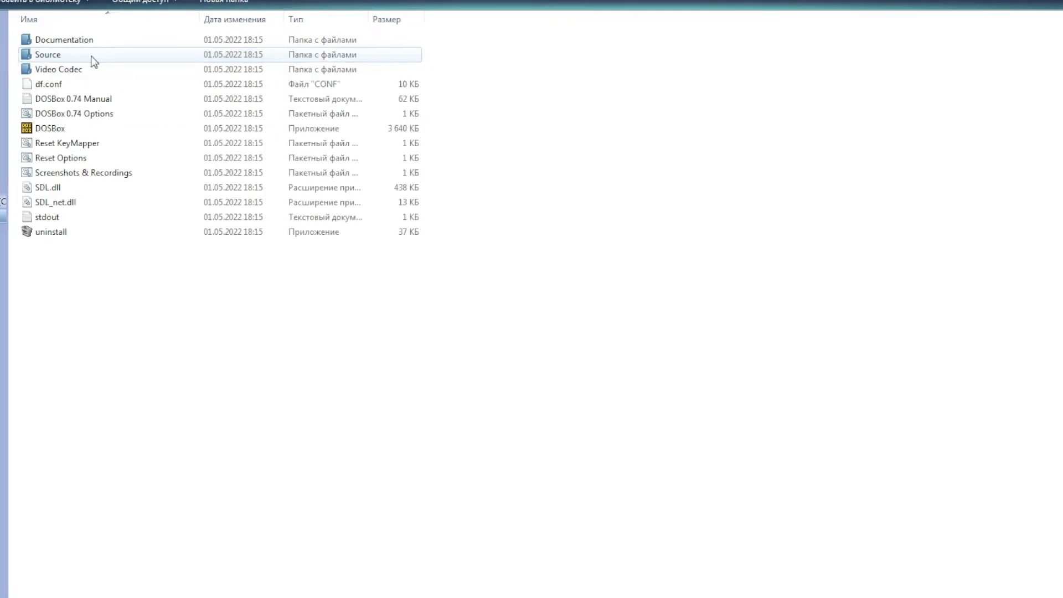
left_click(92, 125)
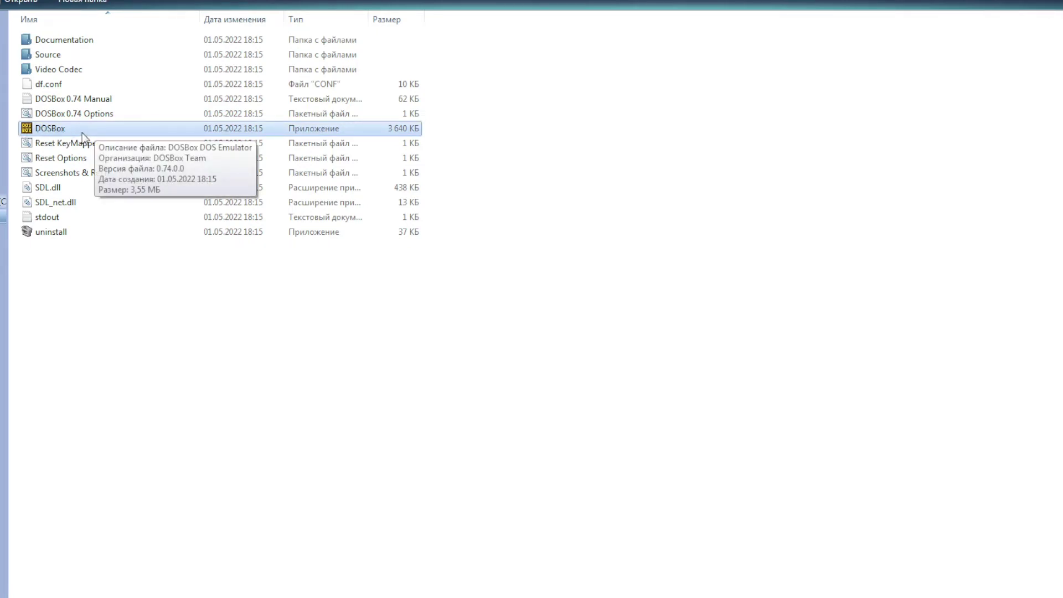
double_click(83, 136)
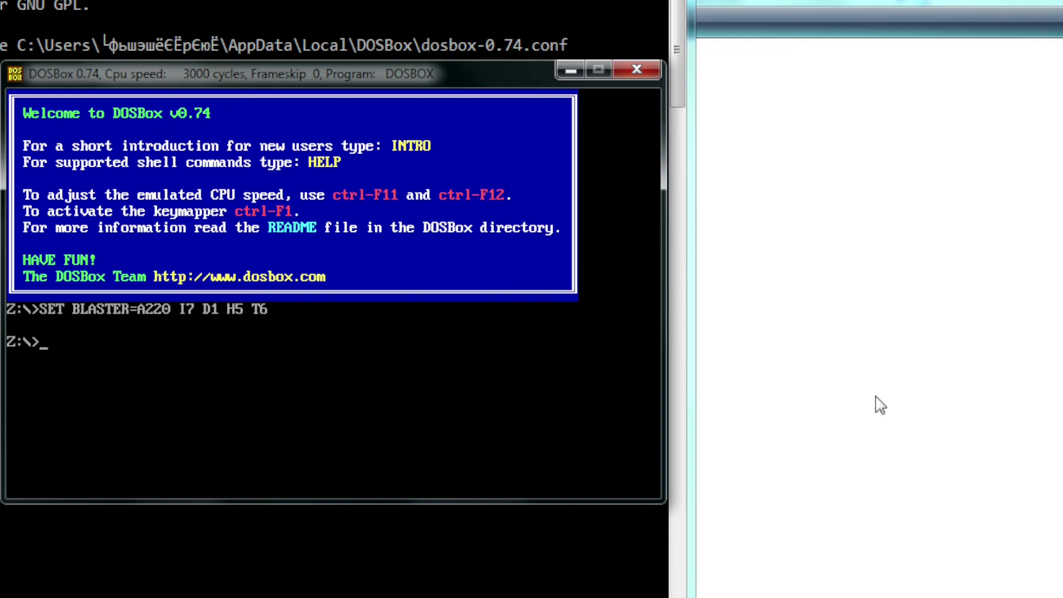
Mount the game's df folder as drive C with 'mount C ../df'
type("moun")
type("t")
type(" C ")
type("/")
key("BackSpace")
type("../")
type("df")
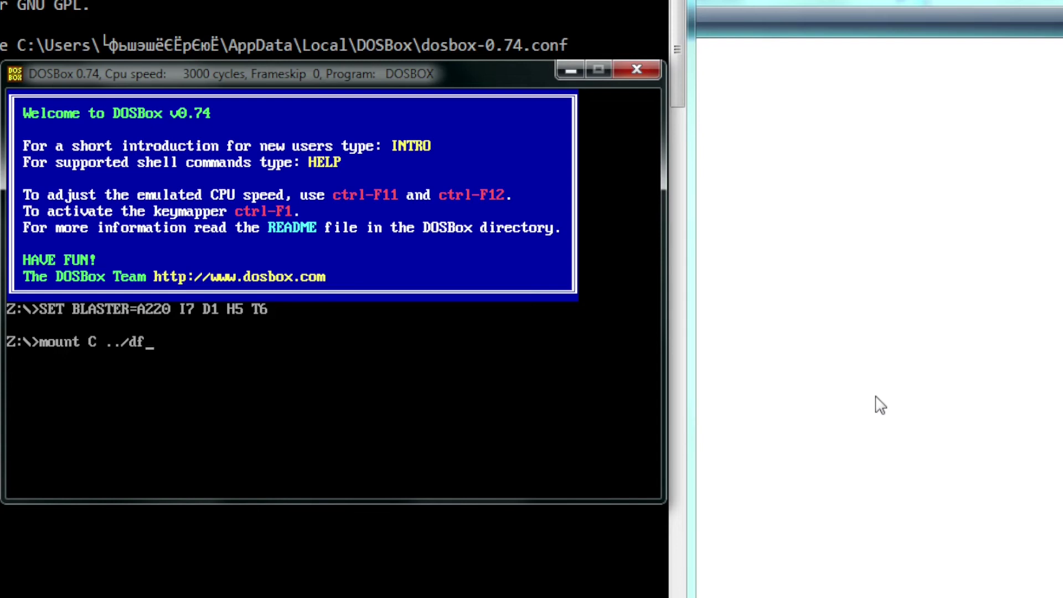
key("Return")
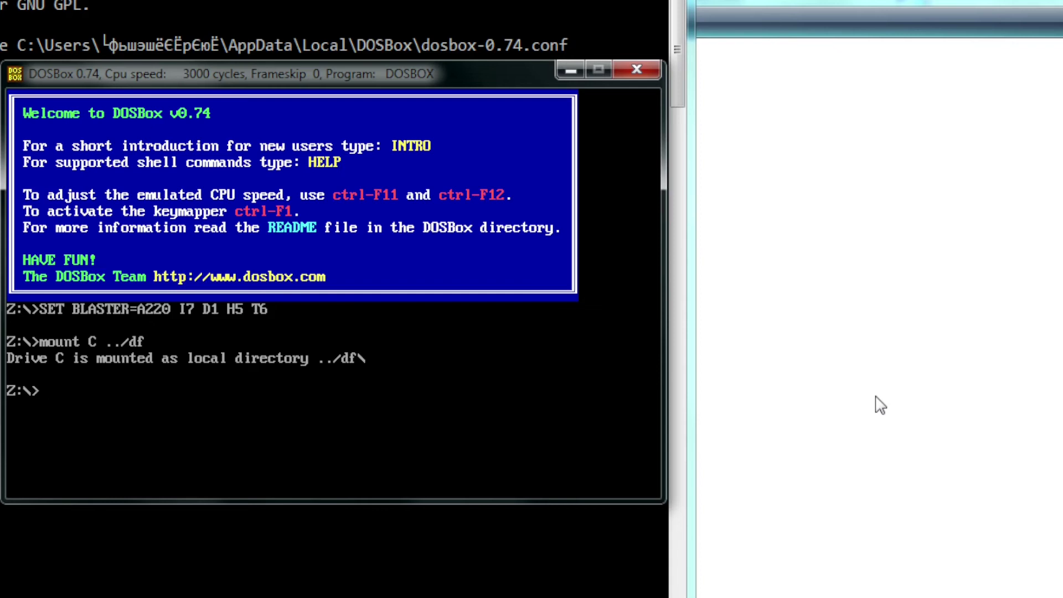
Switch to drive C, change into DAGGER and run dag213.exe
type("c:")
key("Return")
type("cd")
type("dagg")
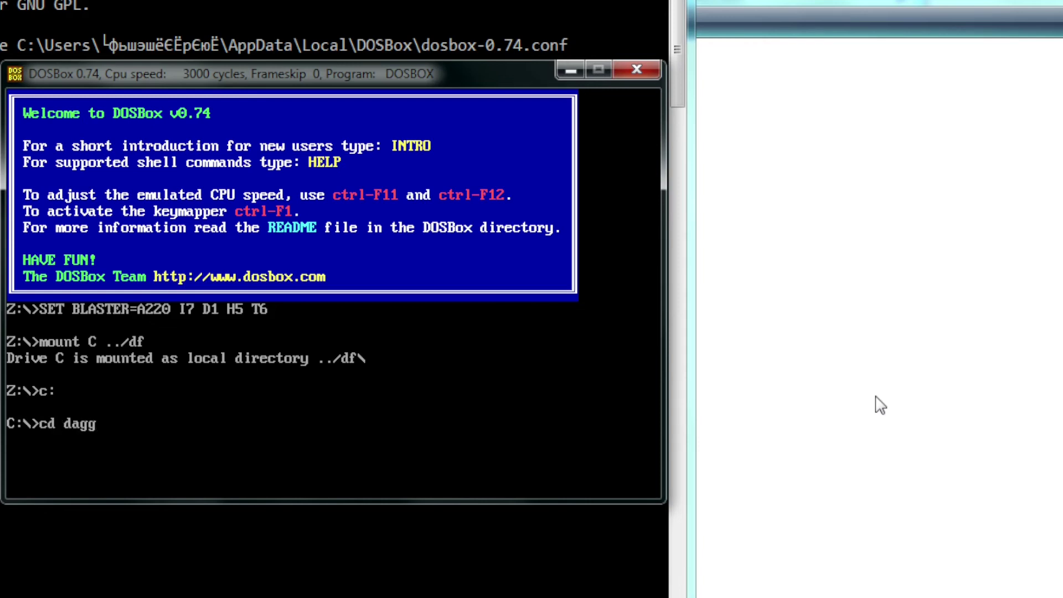
type("er")
key("Return")
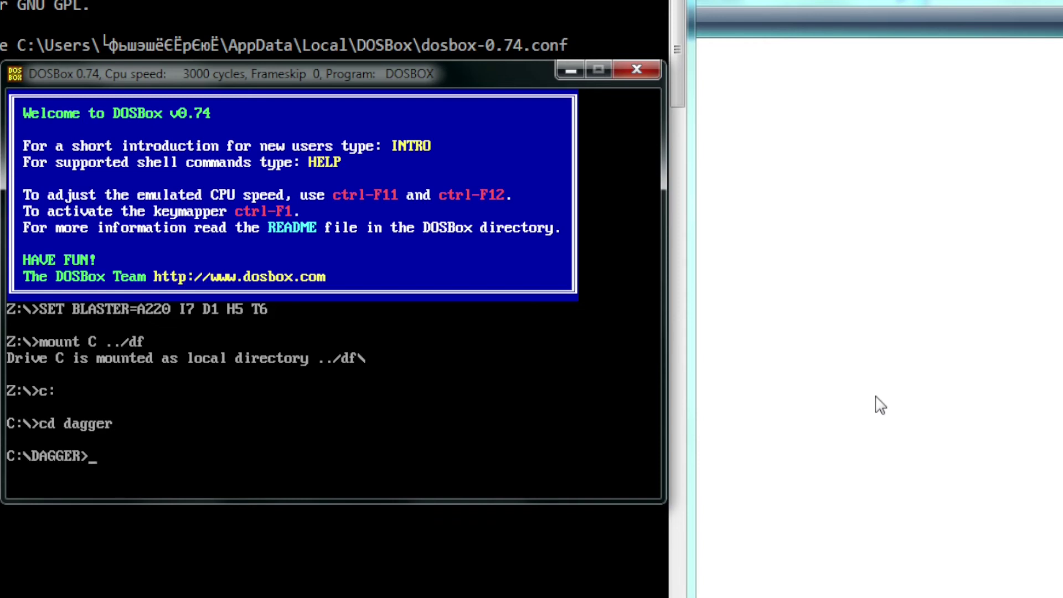
type("dag")
type("213")
type(".exe")
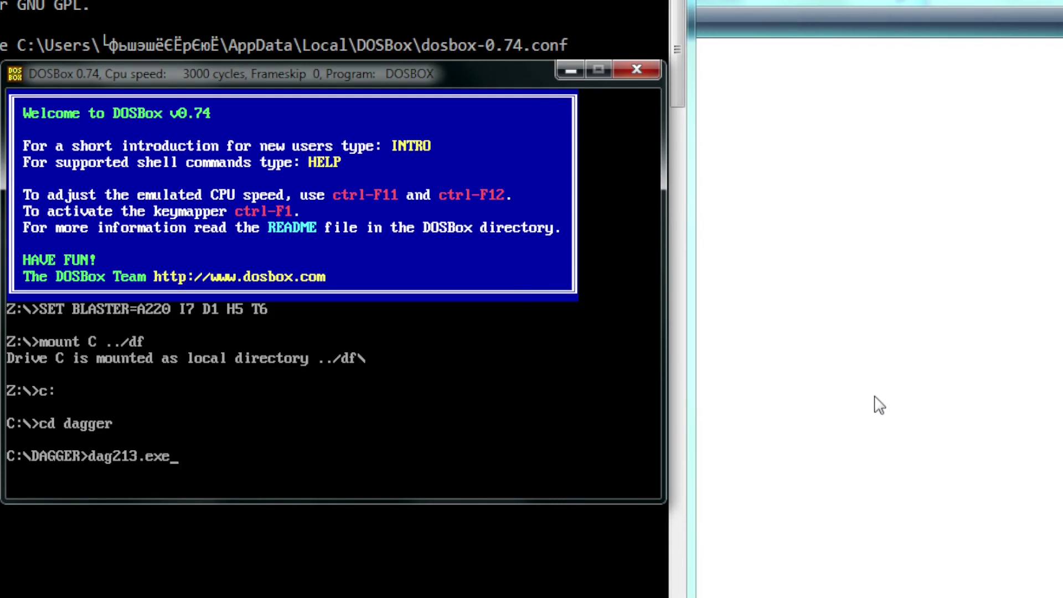
key("Return")
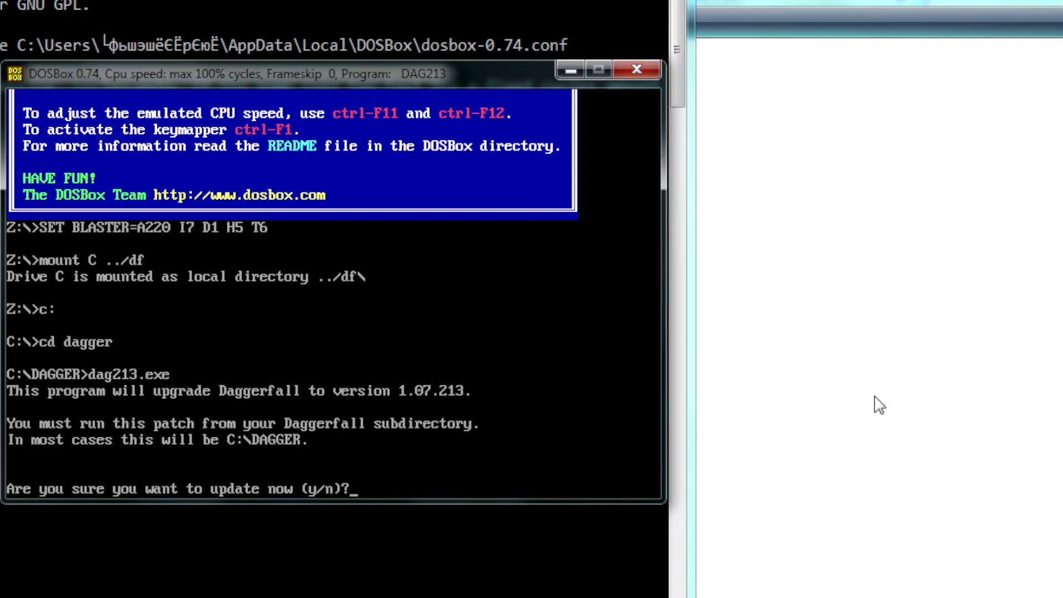
Answer Y to the version 1.07.213 upgrade prompt and Y to FIXMAPS
type("y")
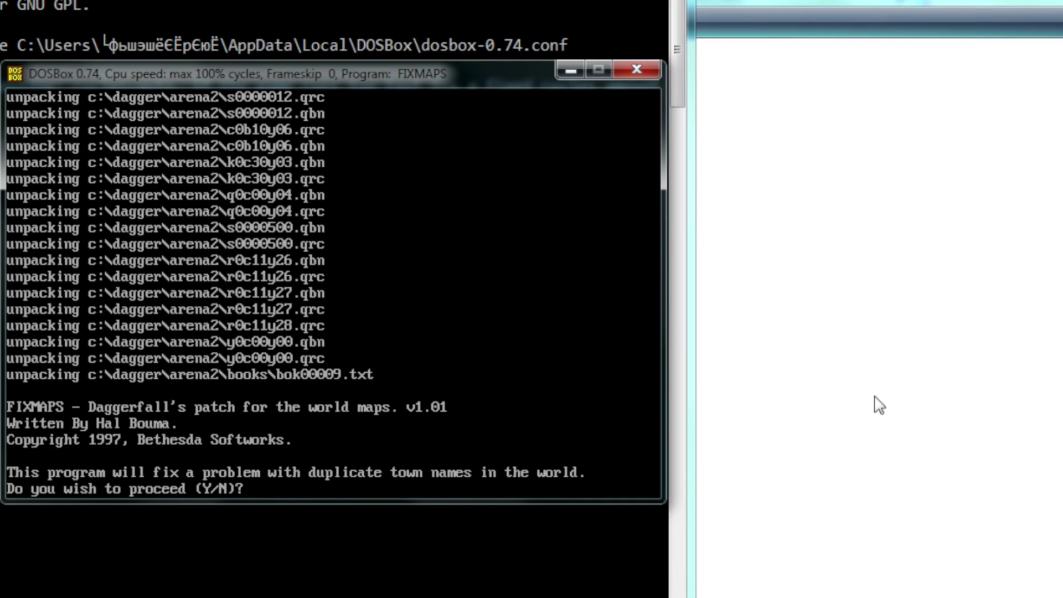
type("Y")
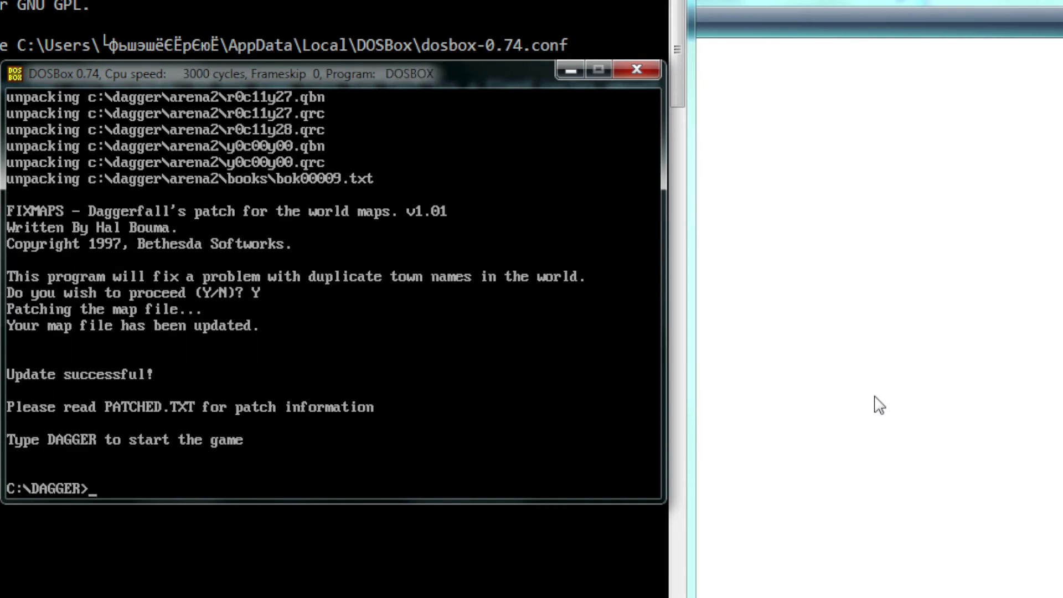